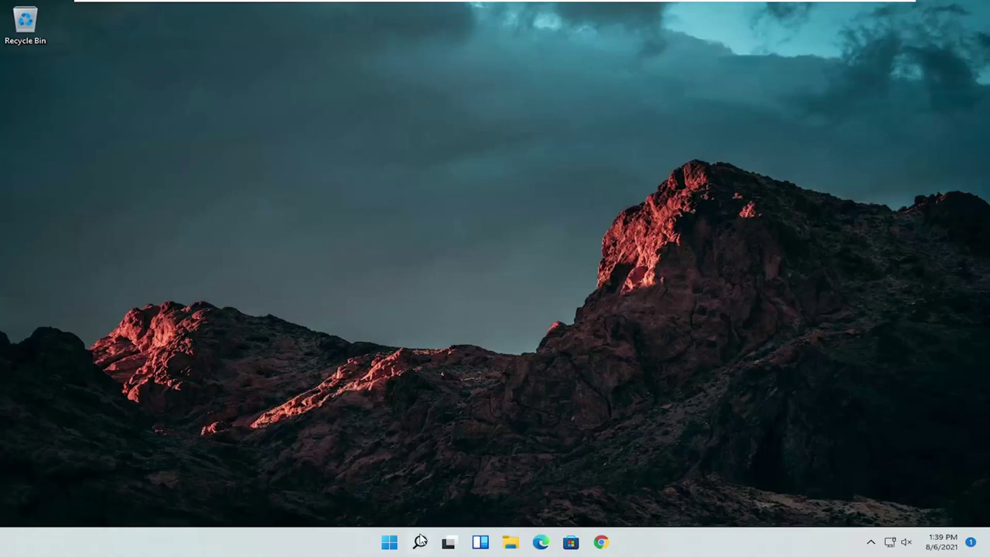
Step: Search for 'control panel' and launch Control Panel
click(419, 543)
text(control panel)
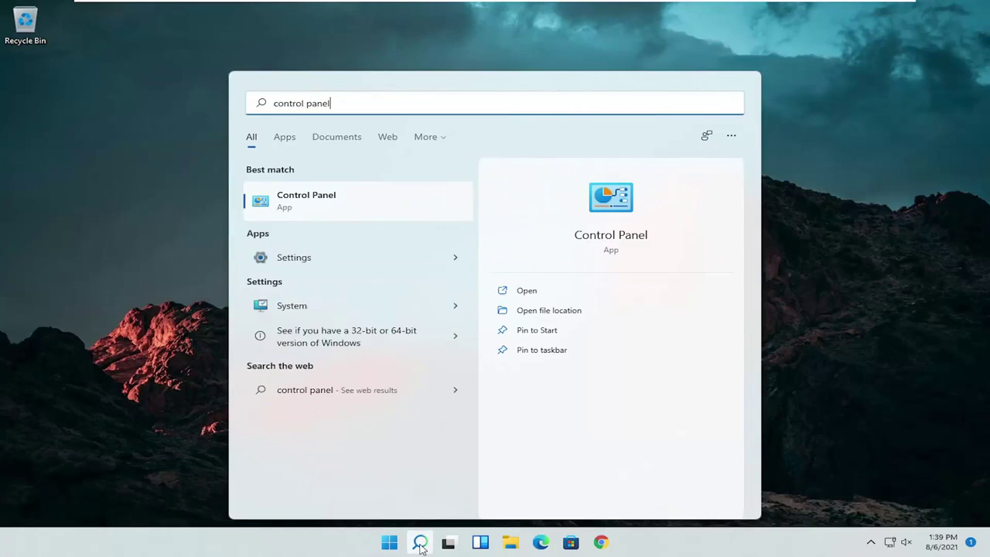
click(342, 204)
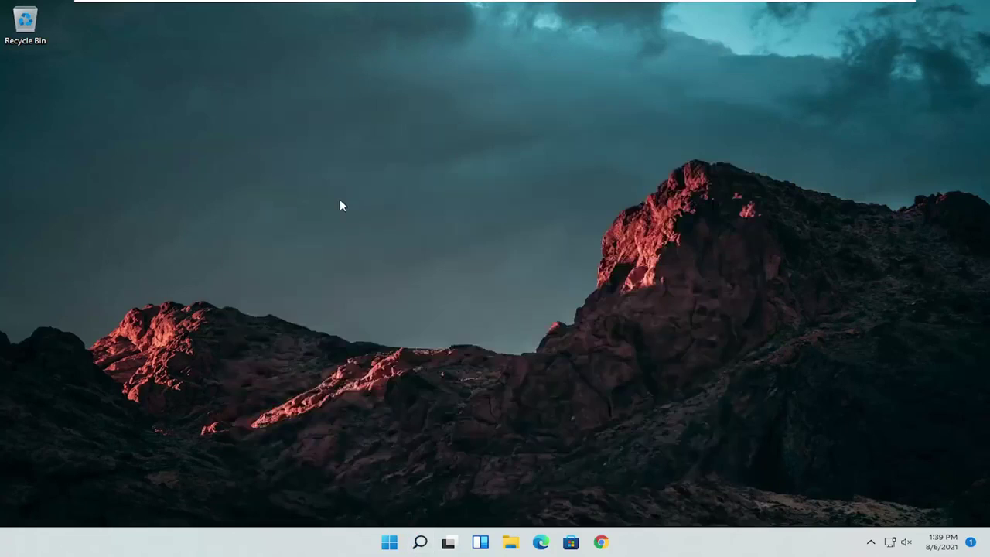
Step: Set View by to Large icons, open Mouse Properties and centre it on screen
click(706, 158)
click(729, 192)
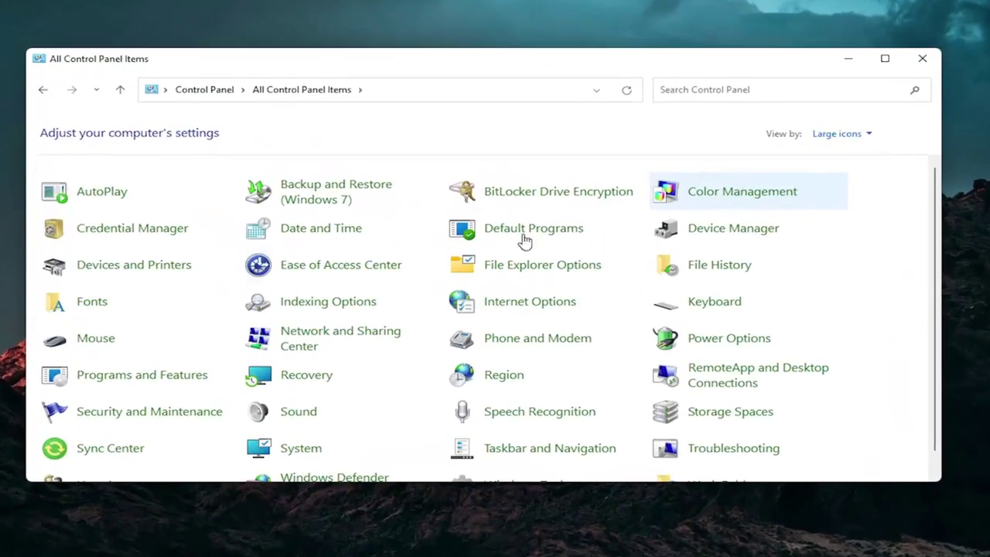
click(94, 344)
drag(202, 73, 518, 100)
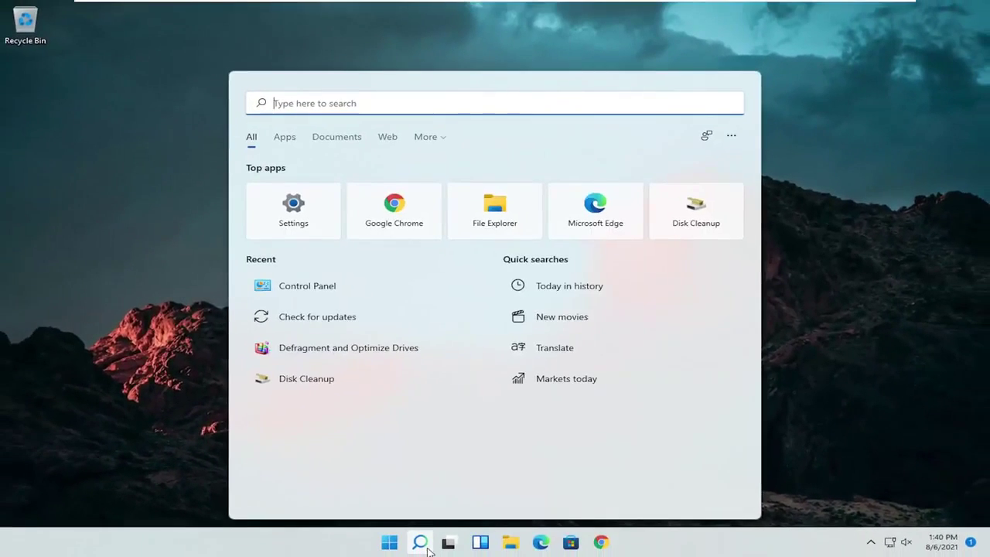
Step: Open Device Manager, expand Mice and other pointing devices, and right-click HID-compliant mouse
text(dev)
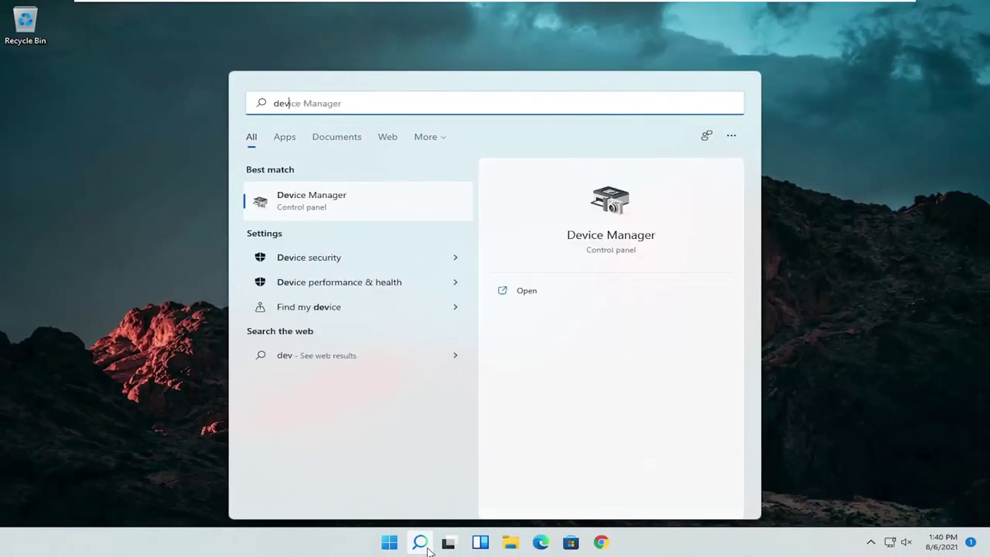
text(ice manager)
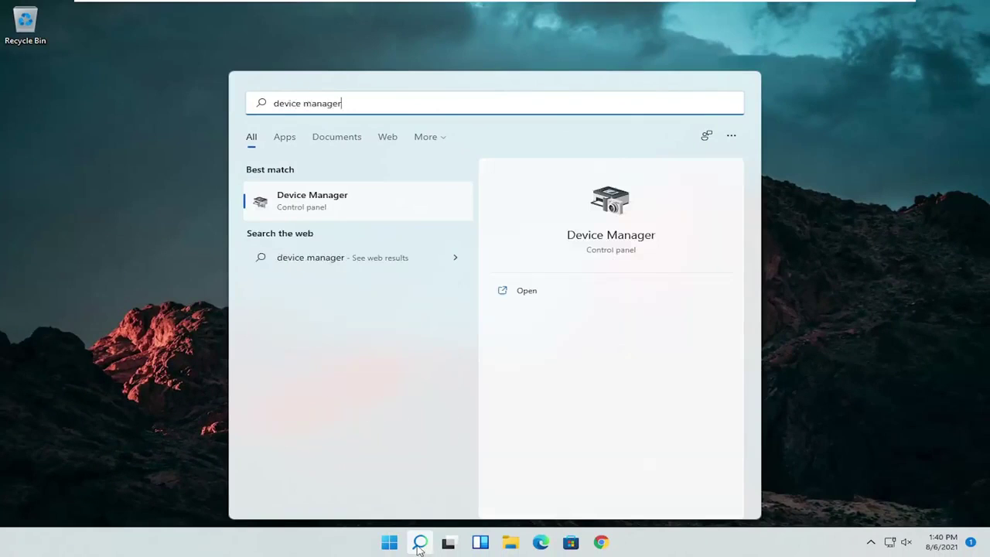
click(308, 200)
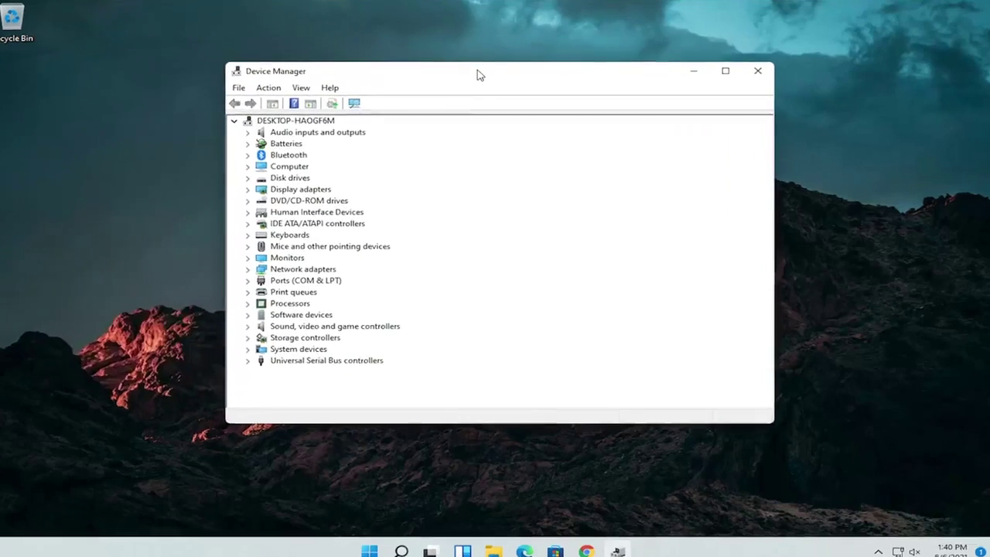
click(320, 247)
double_click(325, 248)
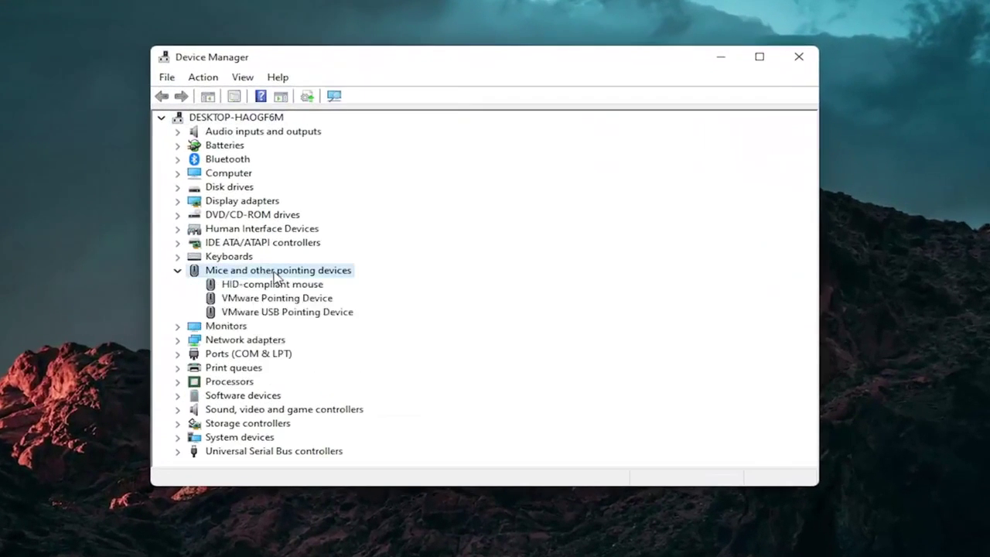
click(274, 285)
right_click(274, 288)
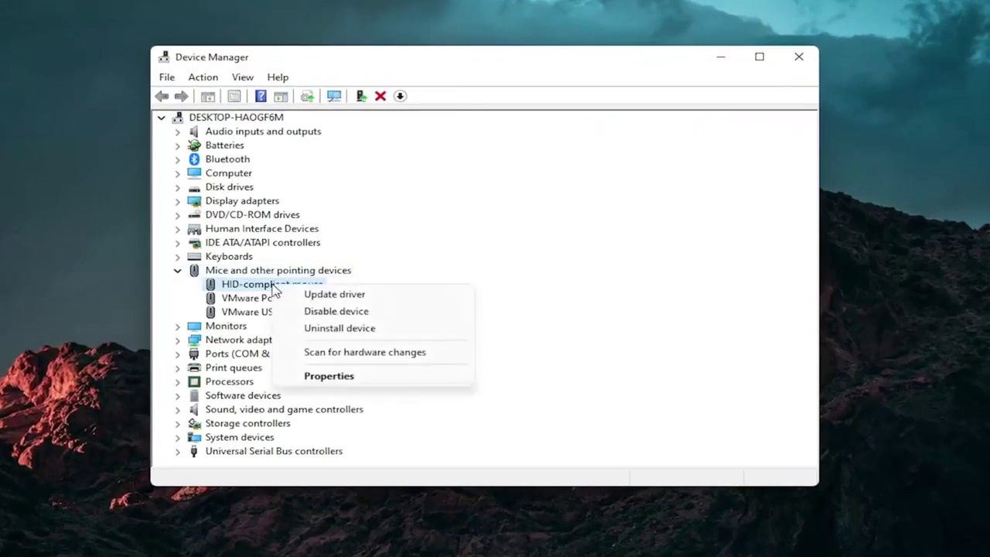
Step: Install the HID-compliant mouse driver via Browse my computer > Let me pick, then close Device Manager
click(360, 297)
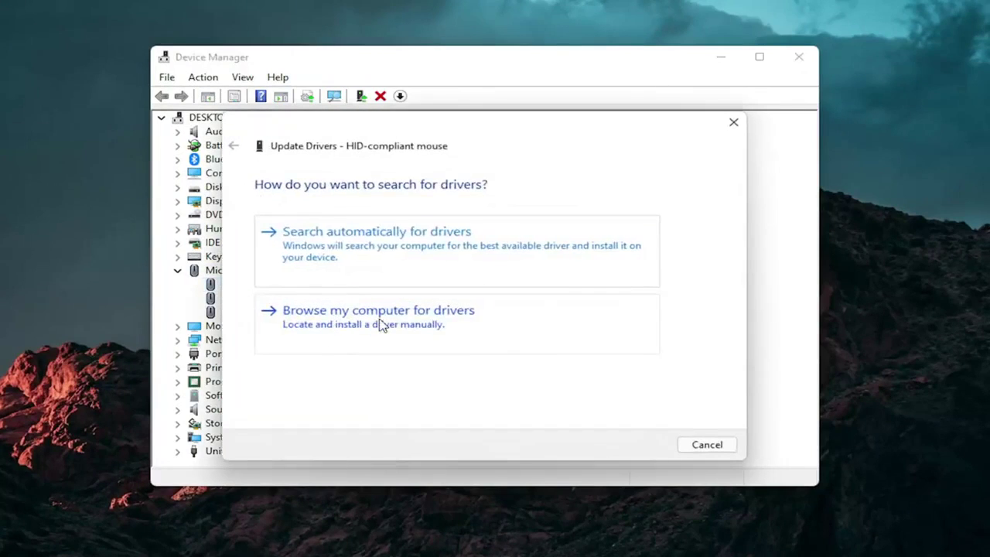
click(378, 324)
click(334, 360)
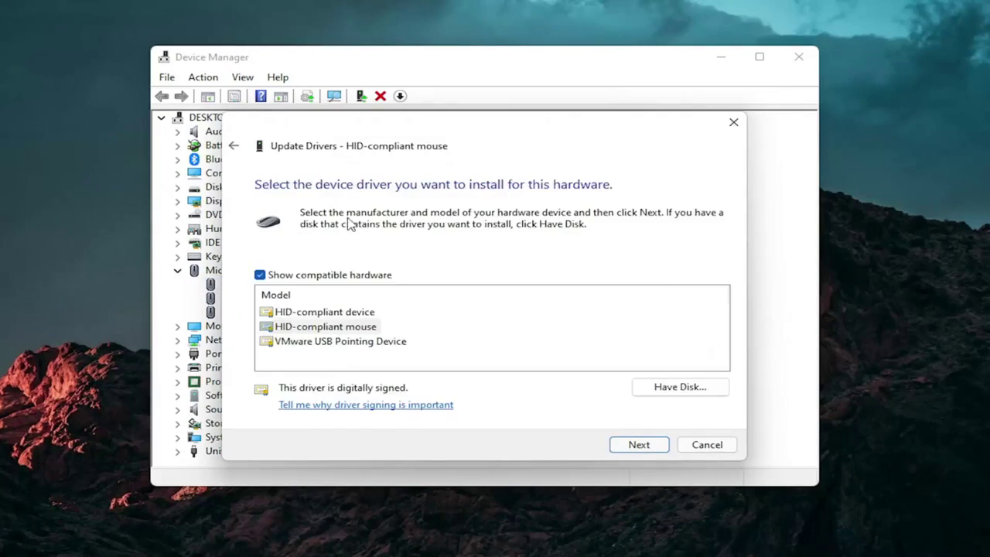
click(234, 145)
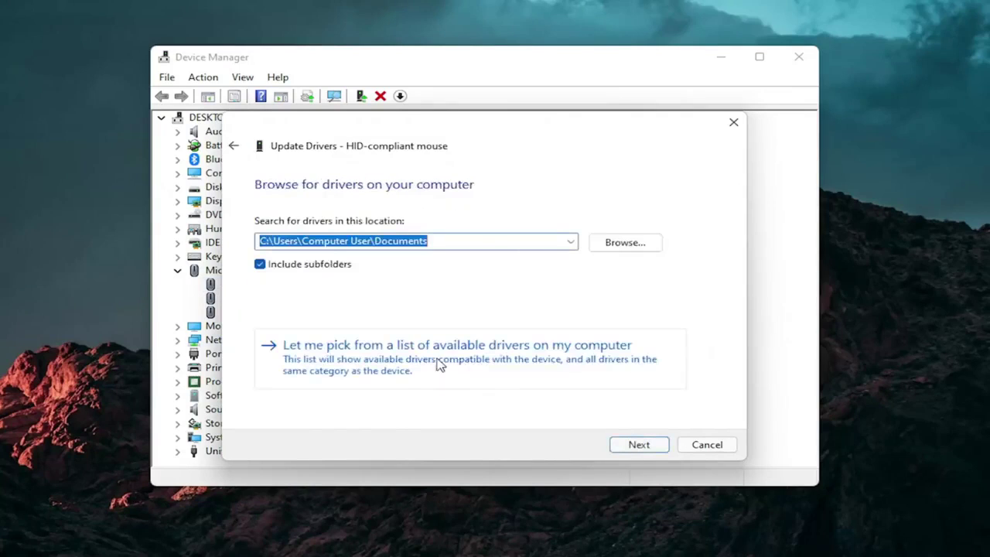
click(446, 361)
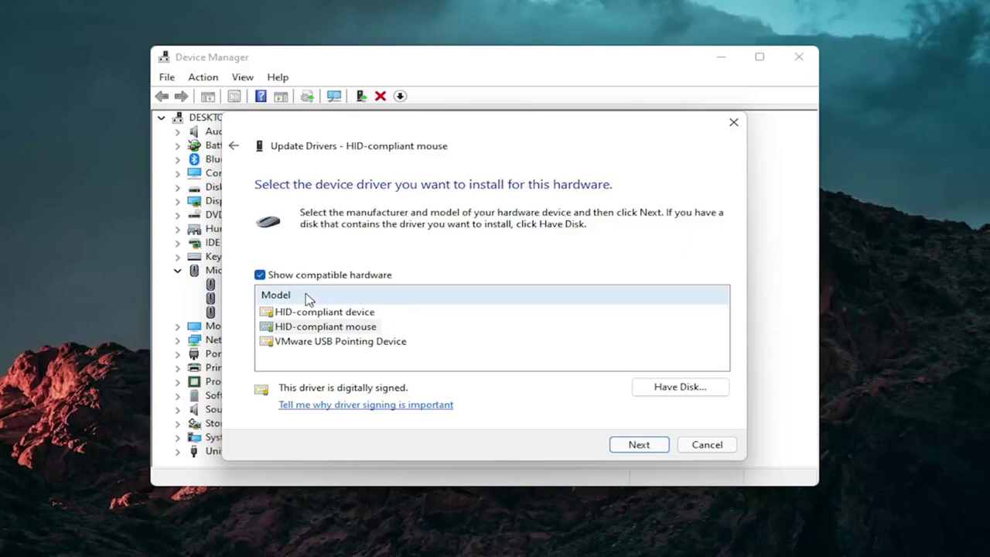
click(649, 446)
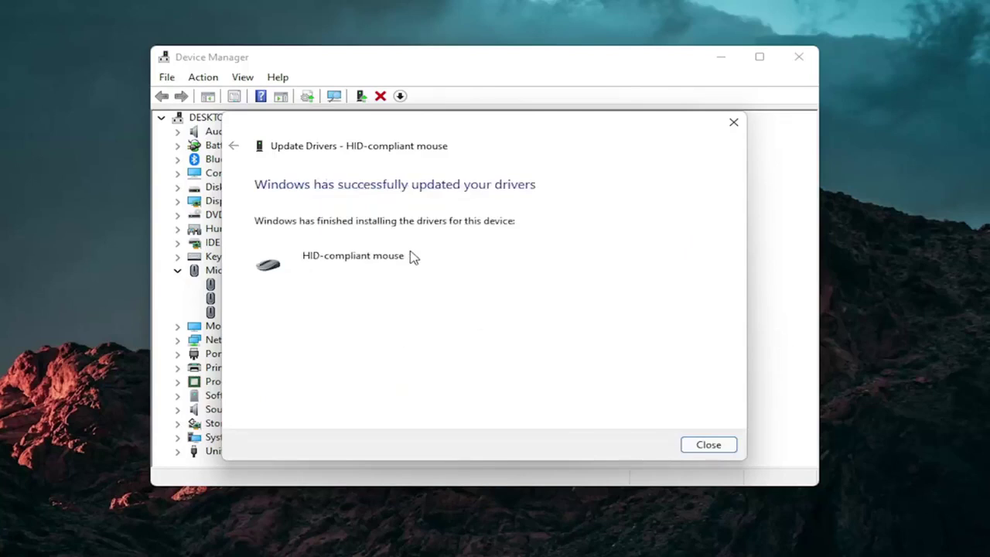
click(696, 446)
click(178, 270)
click(797, 57)
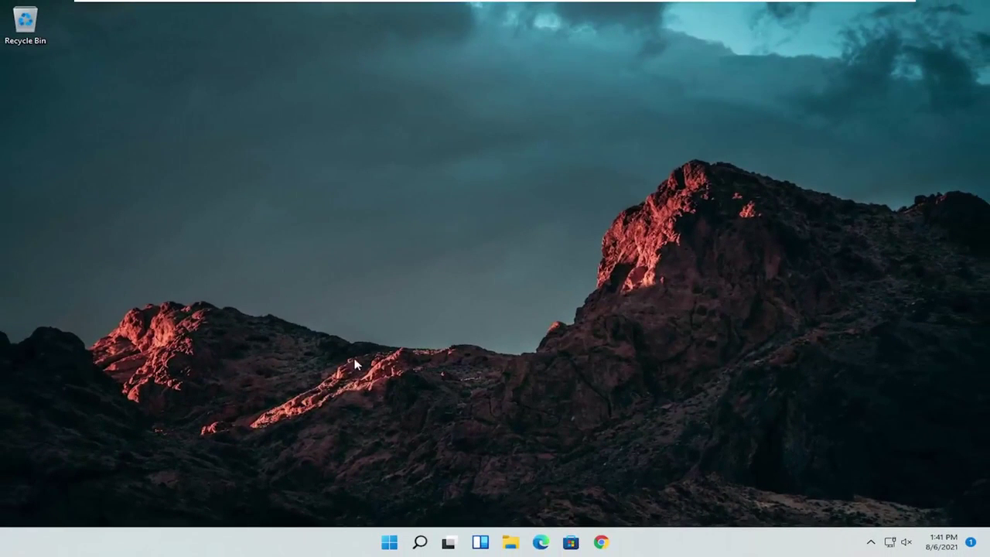
Step: Open Troubleshoot settings via search and go to Other troubleshooters
click(420, 542)
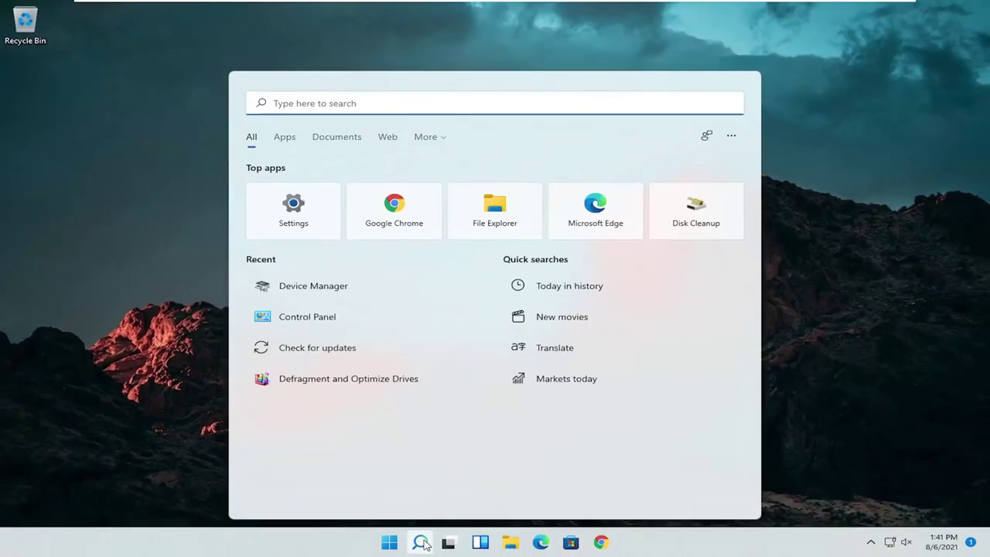
text(troubleshoot)
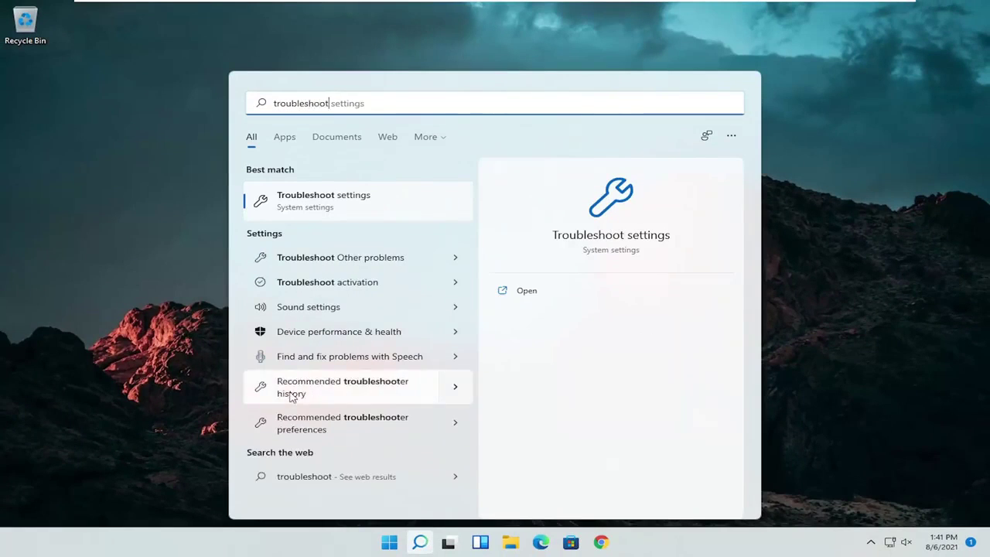
click(328, 199)
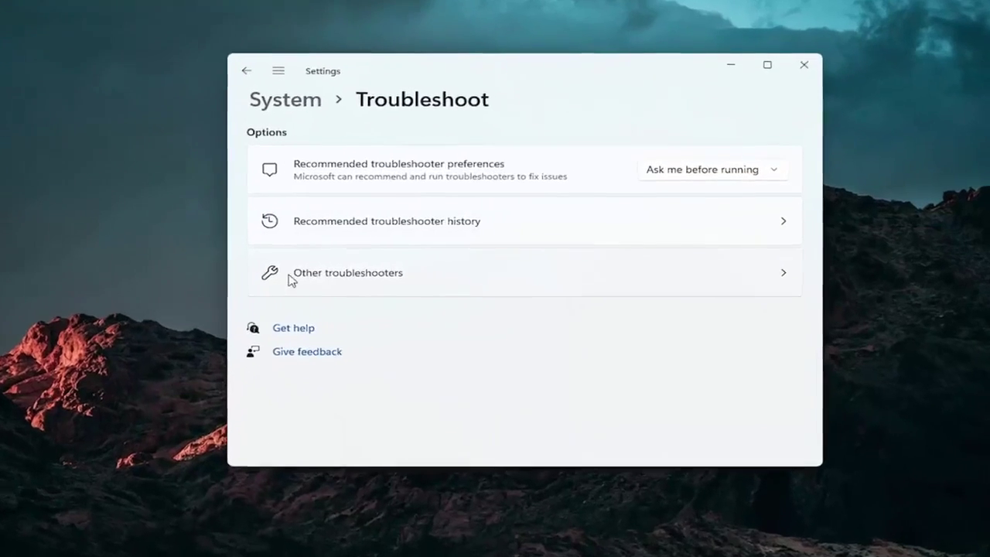
click(288, 281)
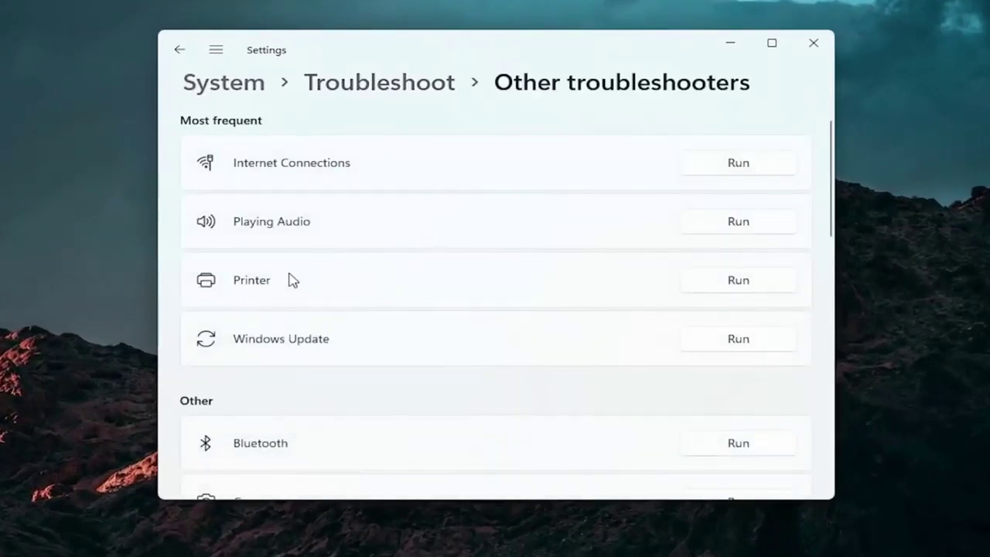
Step: Run the Keyboard troubleshooter, close it when finished, and close Settings
scroll(288, 281, down, 4)
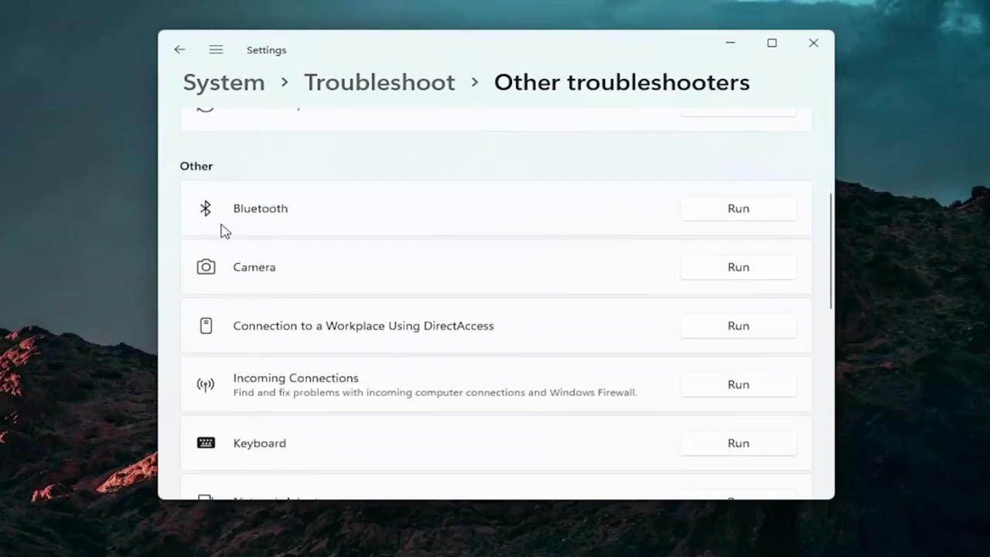
scroll(307, 310, up, 1)
scroll(310, 309, down, 1)
scroll(309, 310, down, 2)
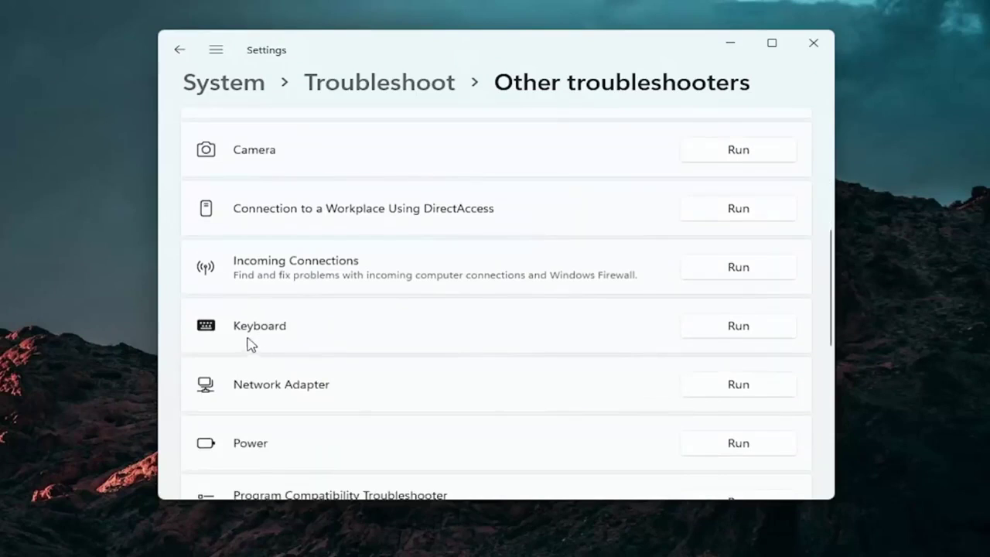
click(737, 324)
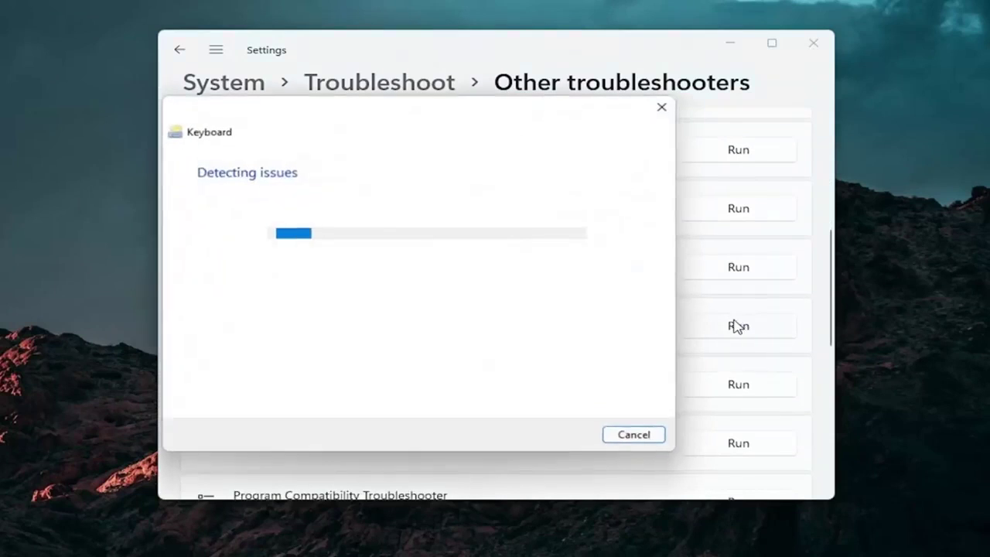
click(662, 108)
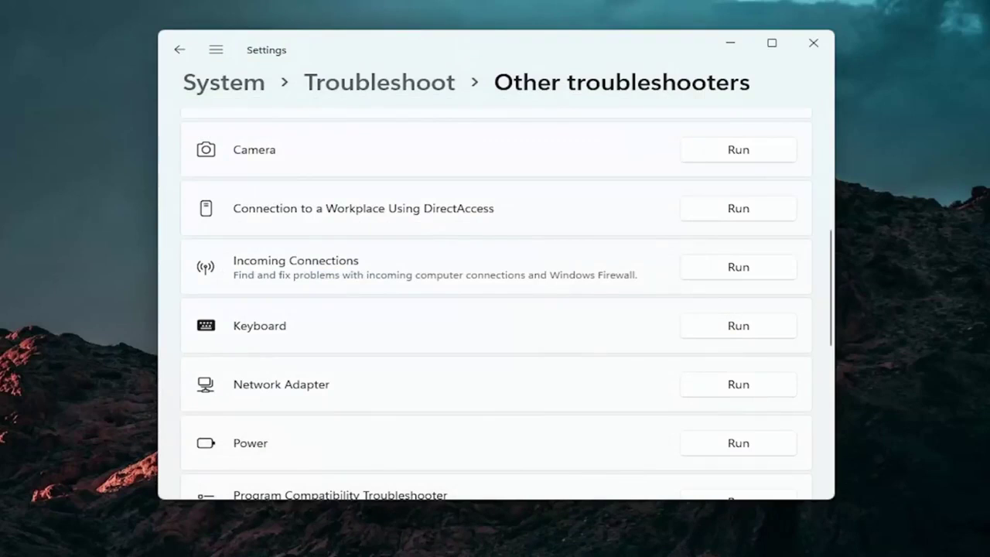
click(814, 43)
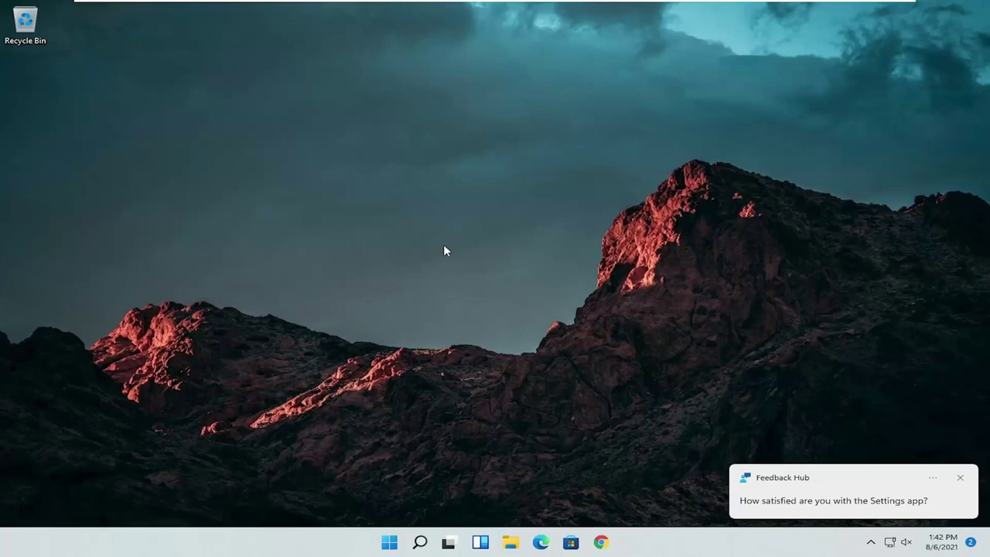
Step: Launch Command Prompt as administrator and run sfc /scannow
click(416, 550)
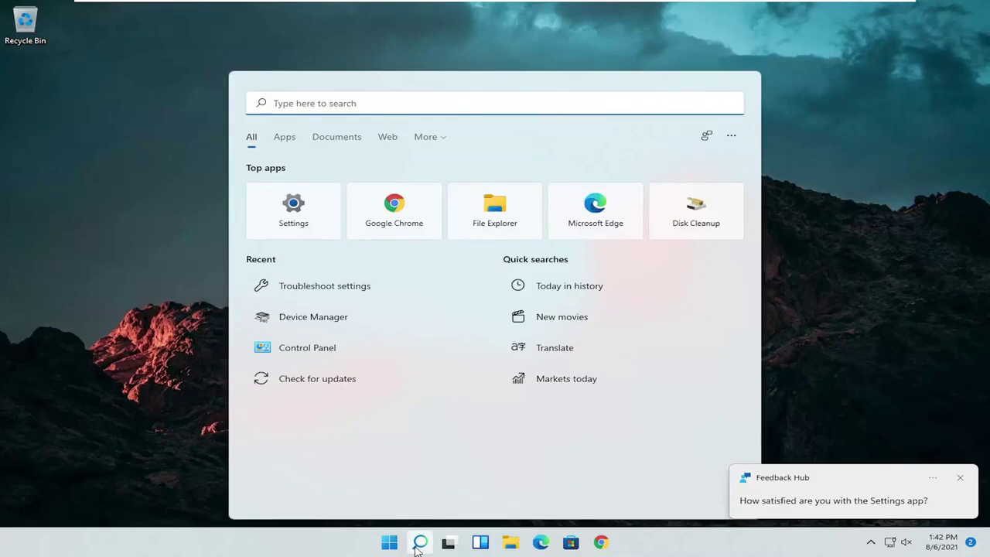
text(cmd)
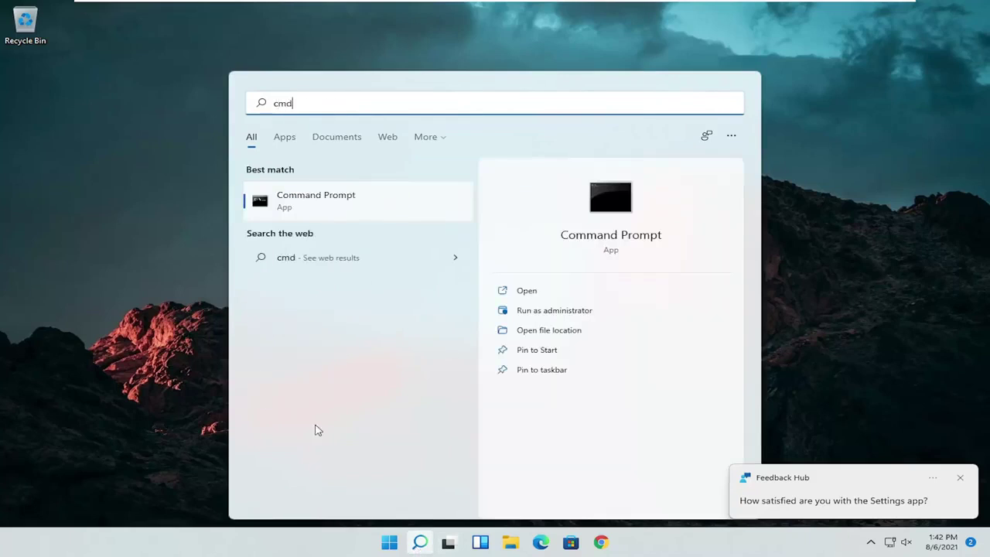
click(294, 199)
right_click(294, 201)
click(337, 214)
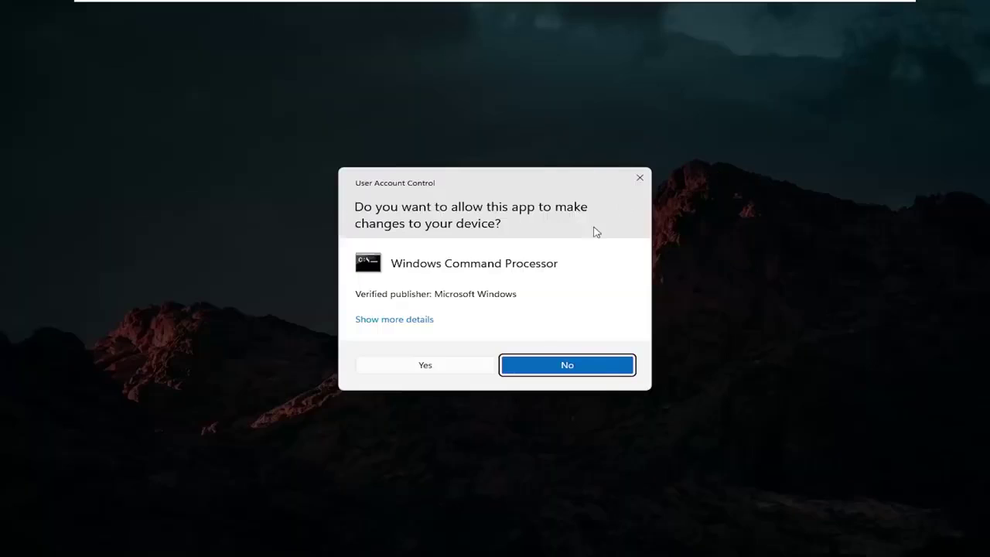
click(424, 368)
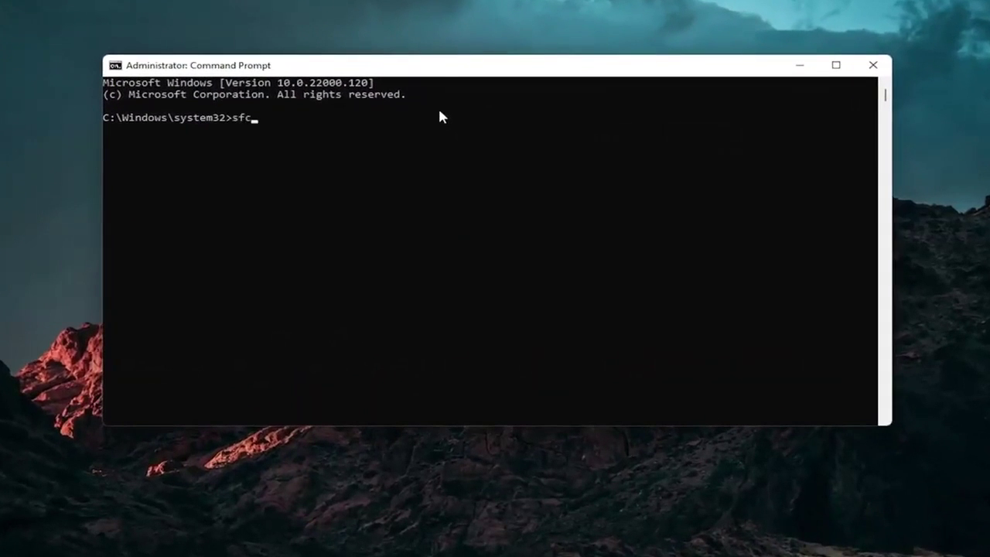
text(sfc /scannow)
key(Return)
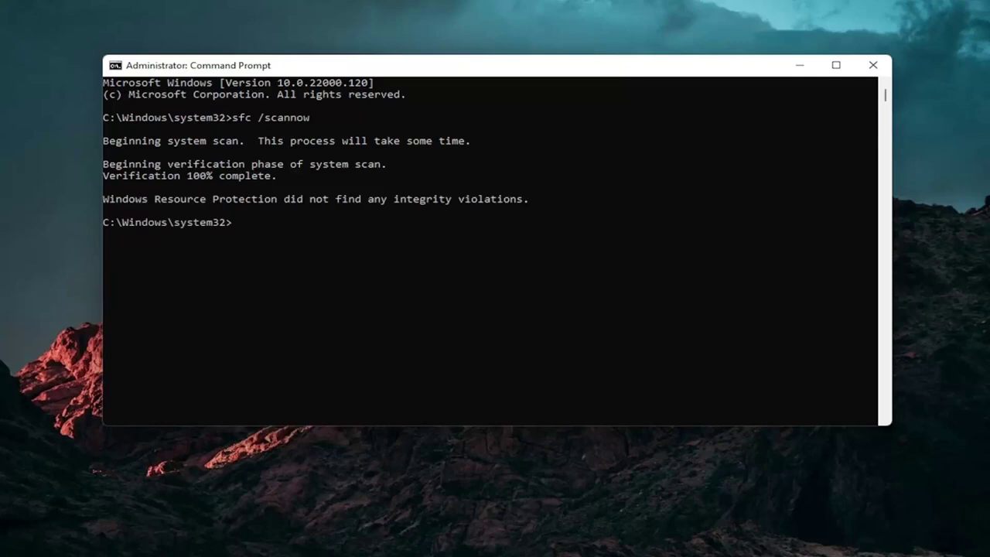
Step: Close the Command Prompt window and bring up the Win+X quick menu
click(844, 77)
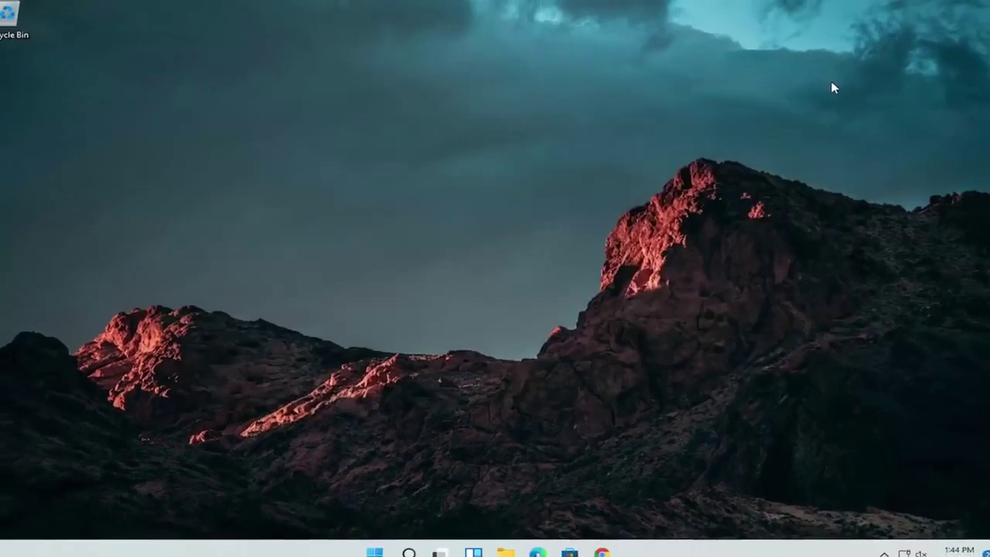
right_click(393, 536)
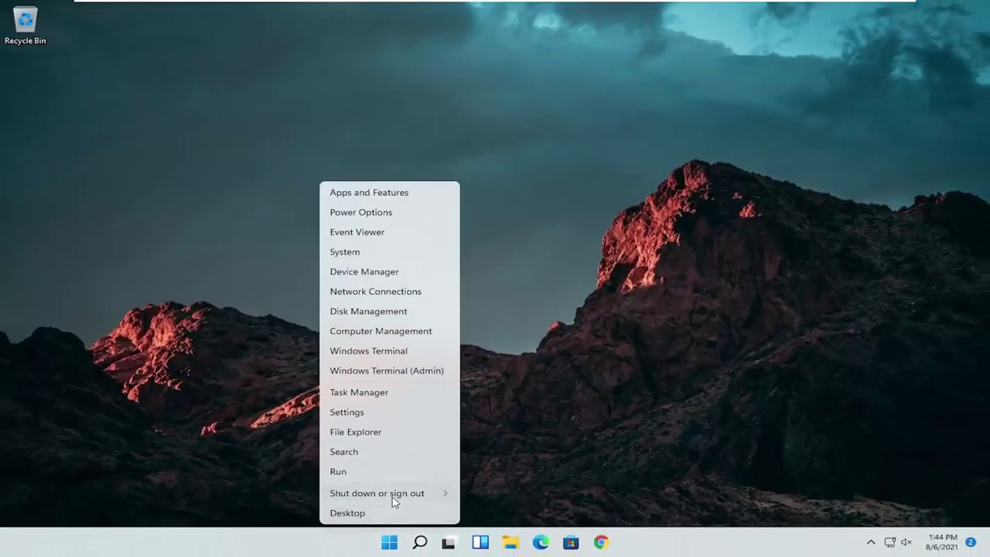